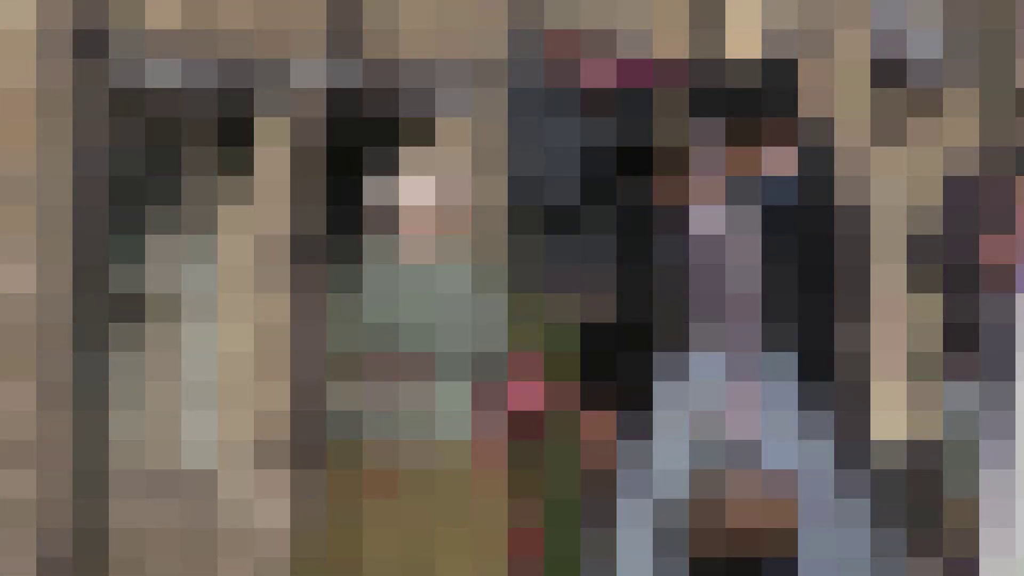
Exit full-screen playback to return to the Kdenlive main window.
key("Escape")
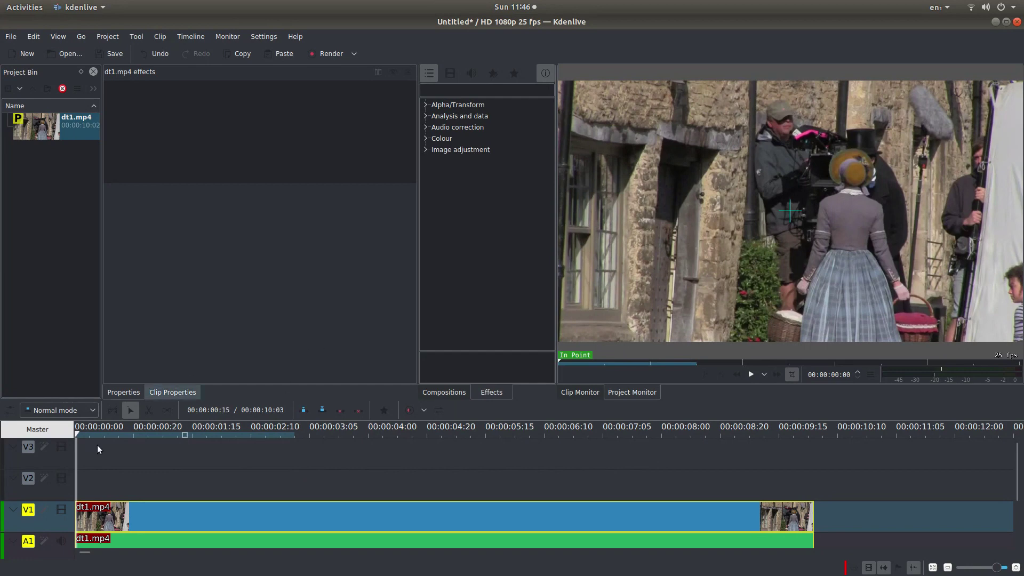
Scrub through dt1.mp4 on the timeline and expand the Image adjustment effects category.
left_click_drag(78, 436, 77, 473)
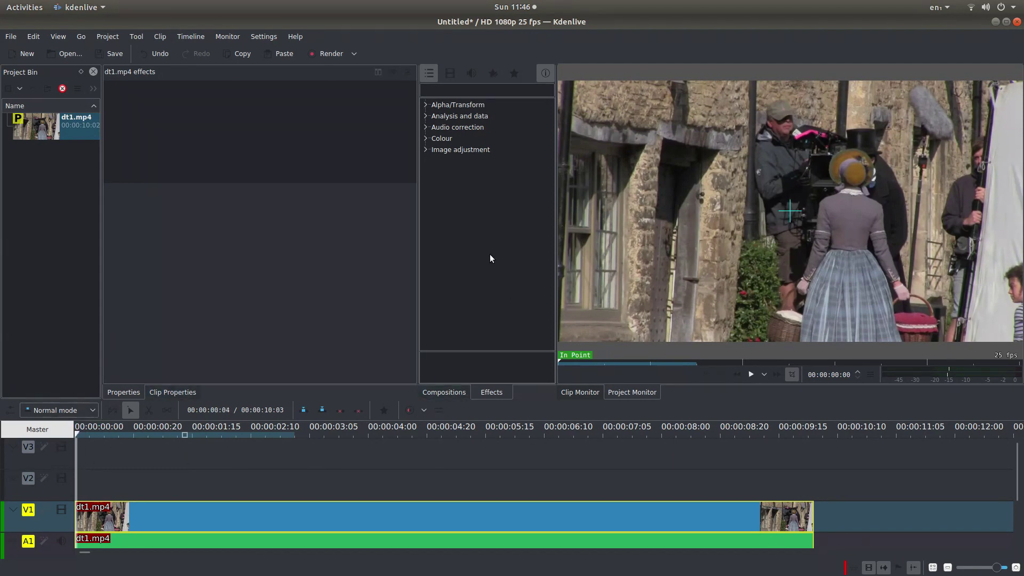
left_click(427, 151)
scroll(449, 184, "down", 1)
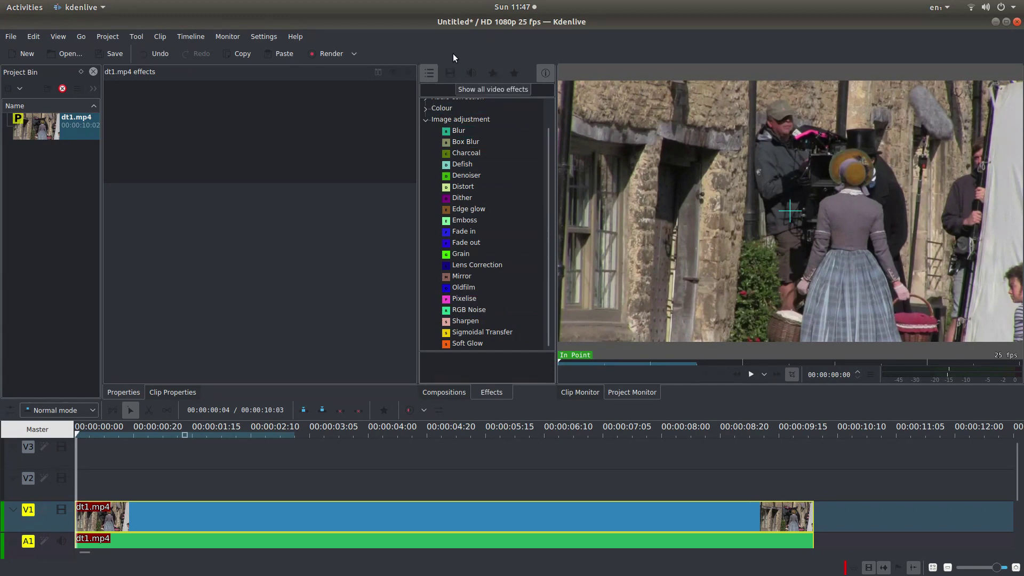
Show all video effects in the Effects panel and select Pixelise from the list.
left_click(437, 66)
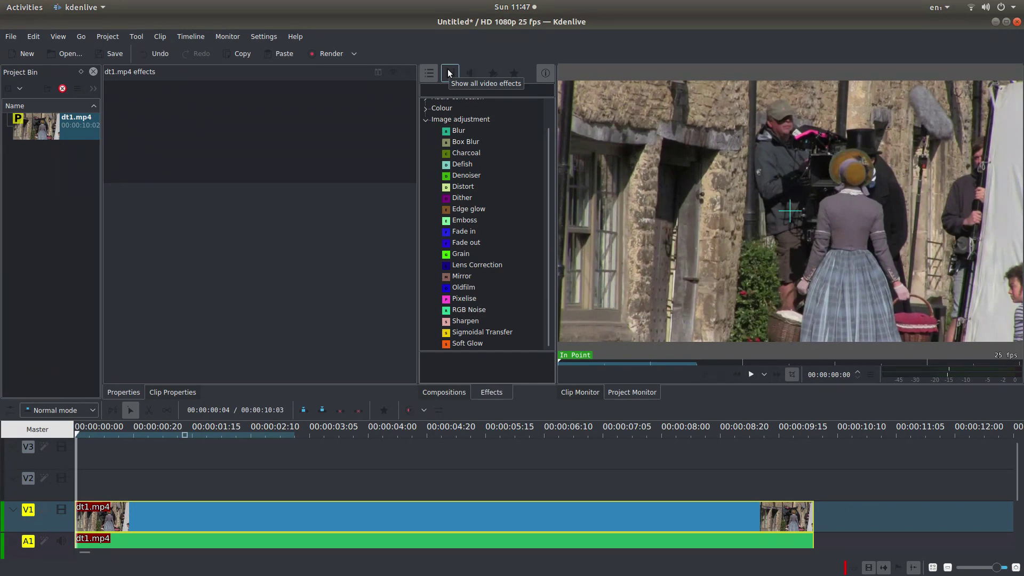
left_click(450, 73)
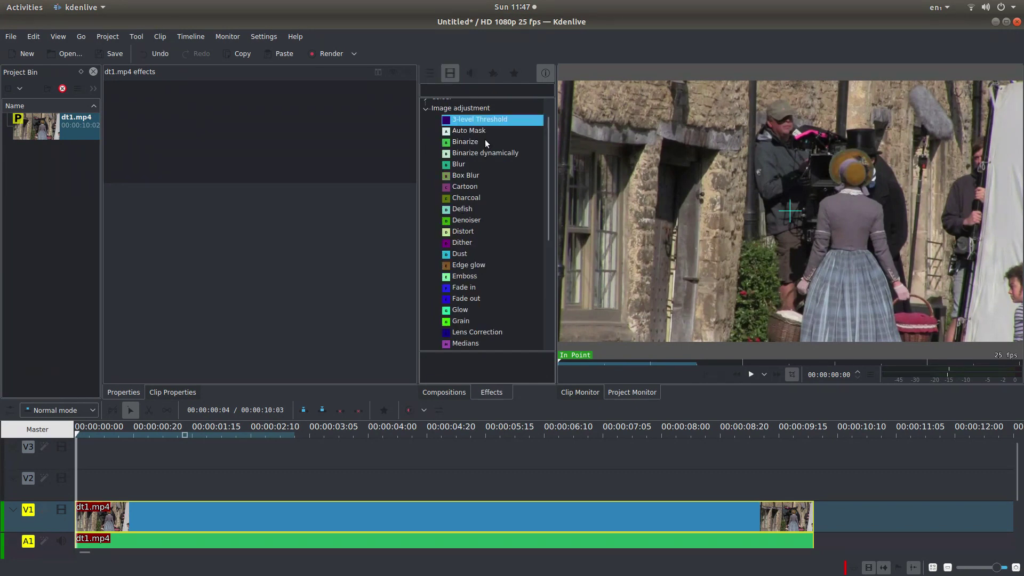
scroll(481, 233, "down", 3)
scroll(483, 232, "down", 3)
scroll(478, 198, "up", 3)
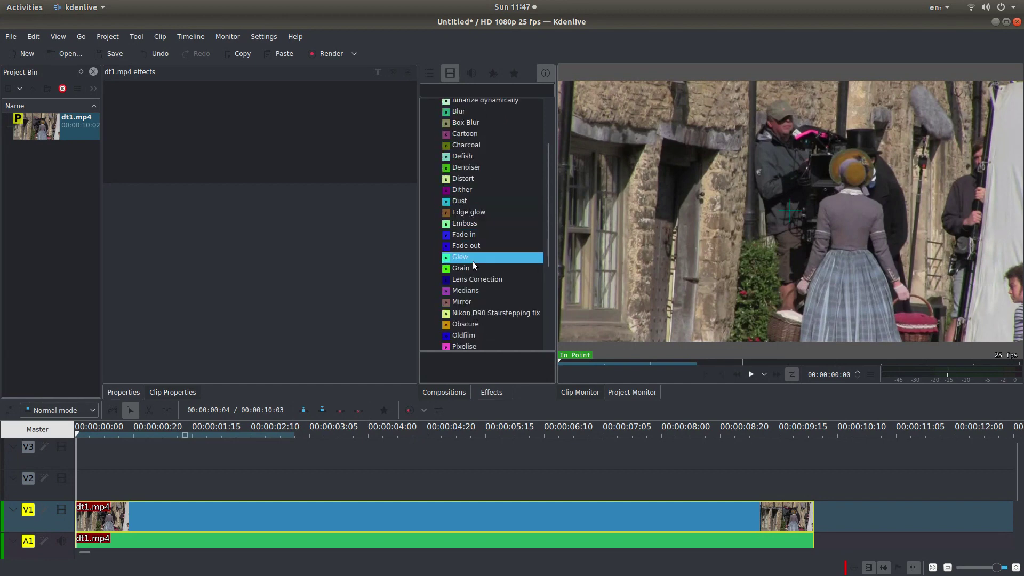
scroll(472, 291, "up", 1)
scroll(472, 292, "down", 2)
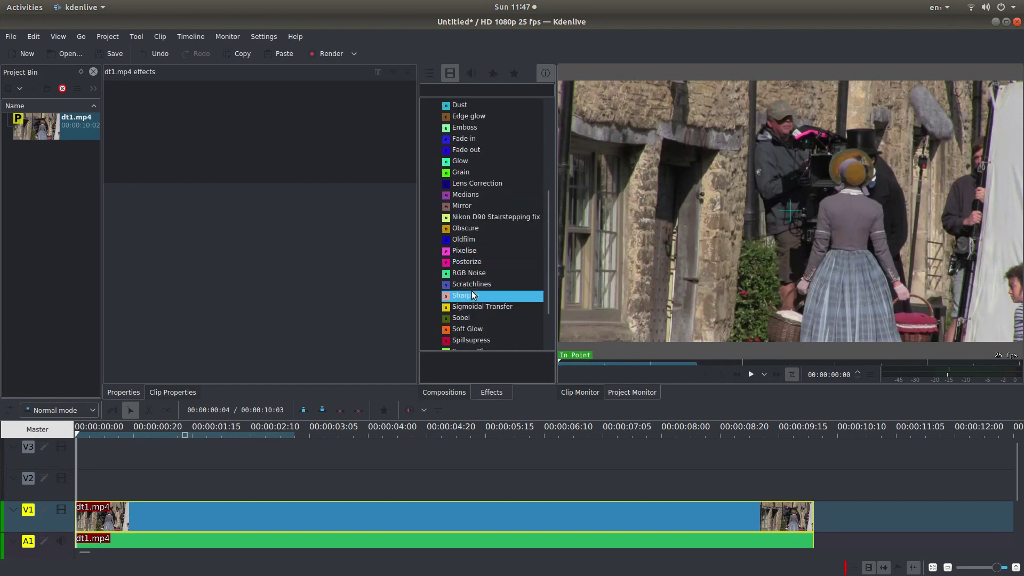
left_click(485, 253)
Apply Pixelise to the dt1.mp4 clip on V1 and select its Block Size X parameter.
left_click_drag(484, 253, 116, 526)
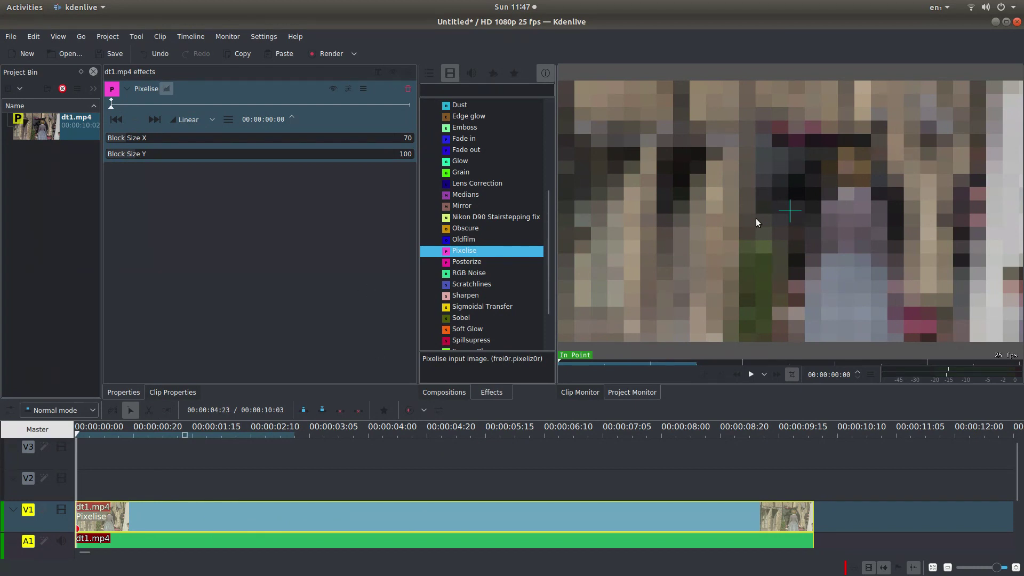
double_click(116, 138)
Drag Block Size X and Y to 0 and move the effect position to 00:00:02:15.
left_click_drag(128, 143, 103, 141)
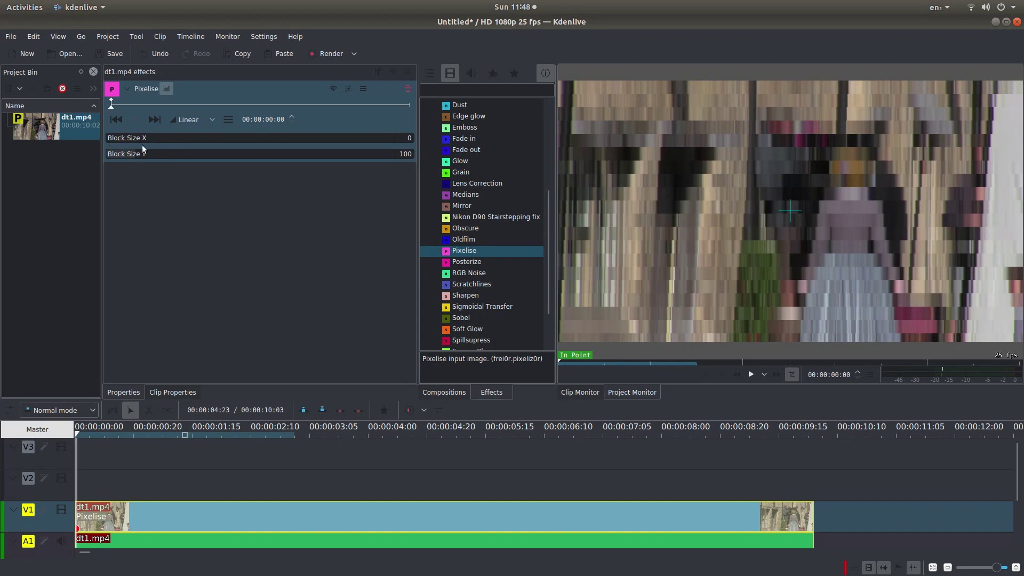
left_click_drag(133, 160, 113, 160)
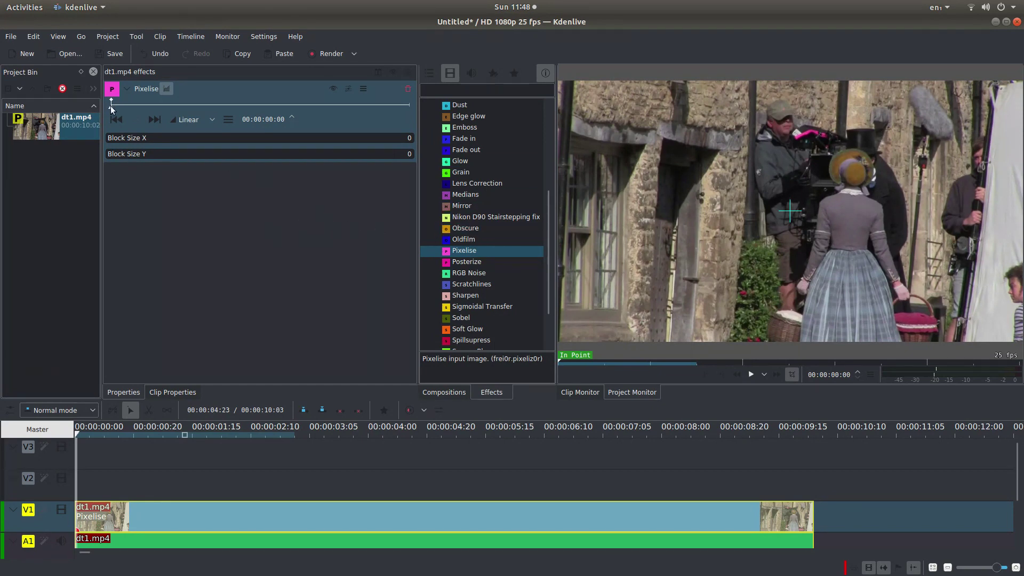
left_click_drag(113, 107, 188, 114)
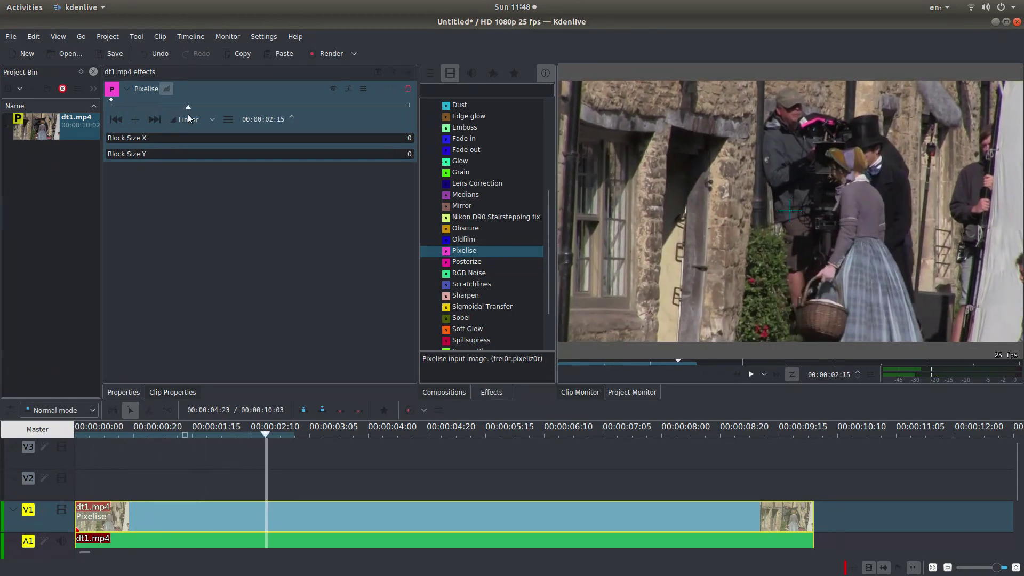
Add Pixelise keyframes at 00:00:02:15 and 00:00:05:15.
left_click(134, 120)
left_click_drag(188, 106, 277, 107)
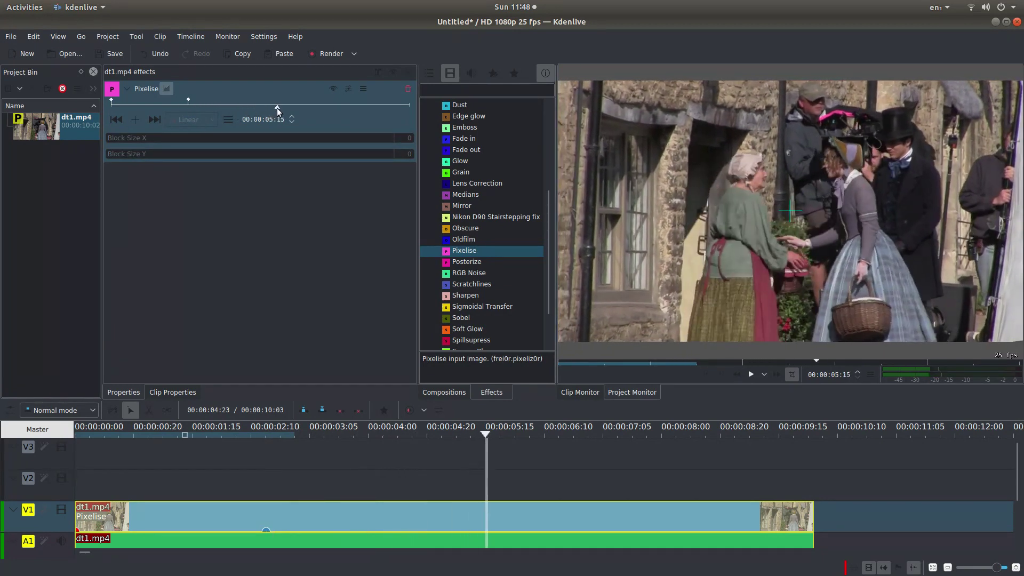
left_click(135, 120)
Set Block Size X 70 and Y 100 at 05:15, then review pixelation at 00:00:04:23.
left_click(400, 137)
type("70")
key("Return")
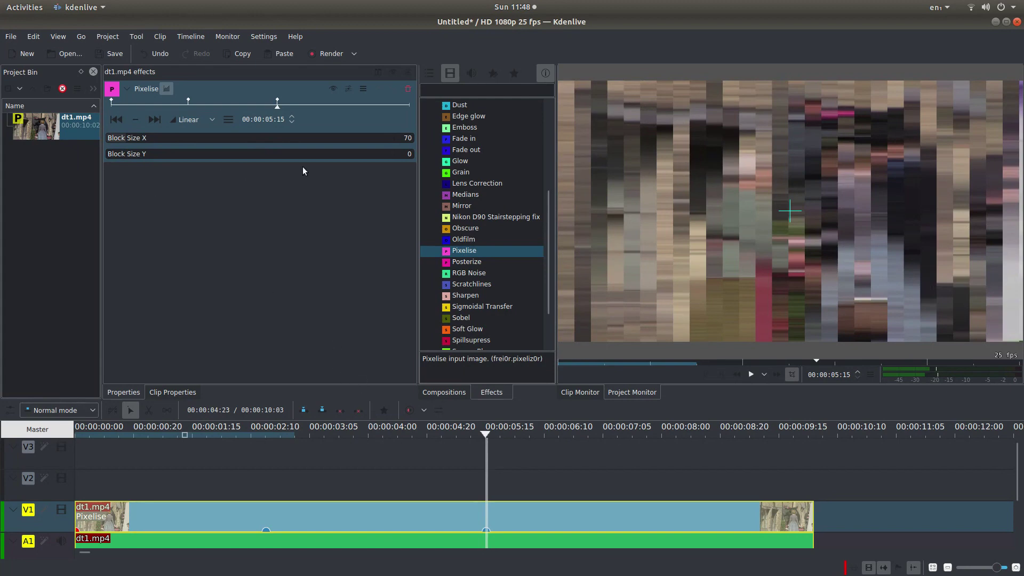
left_click(406, 153)
key("Return")
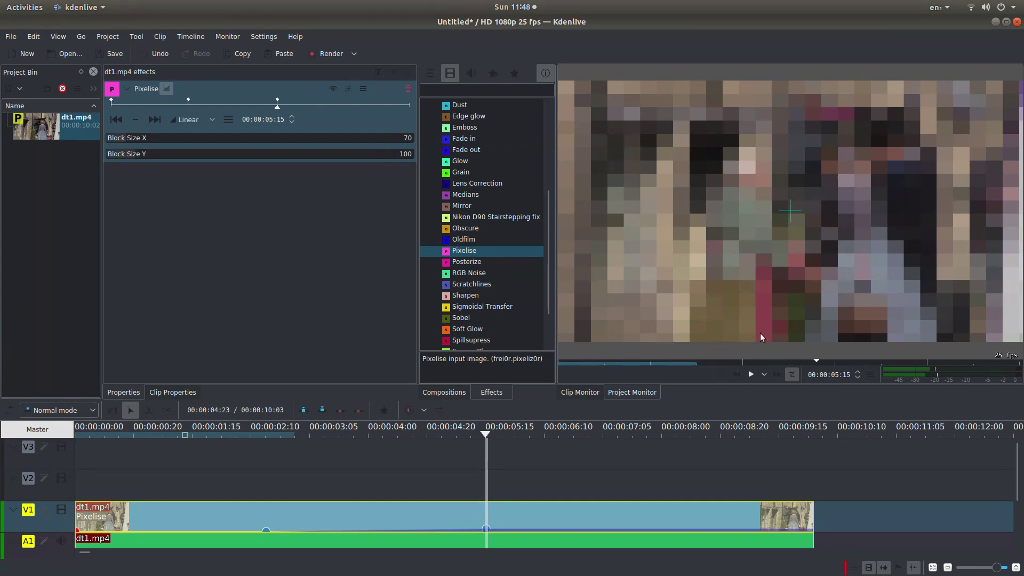
mouse_move(1002, 147)
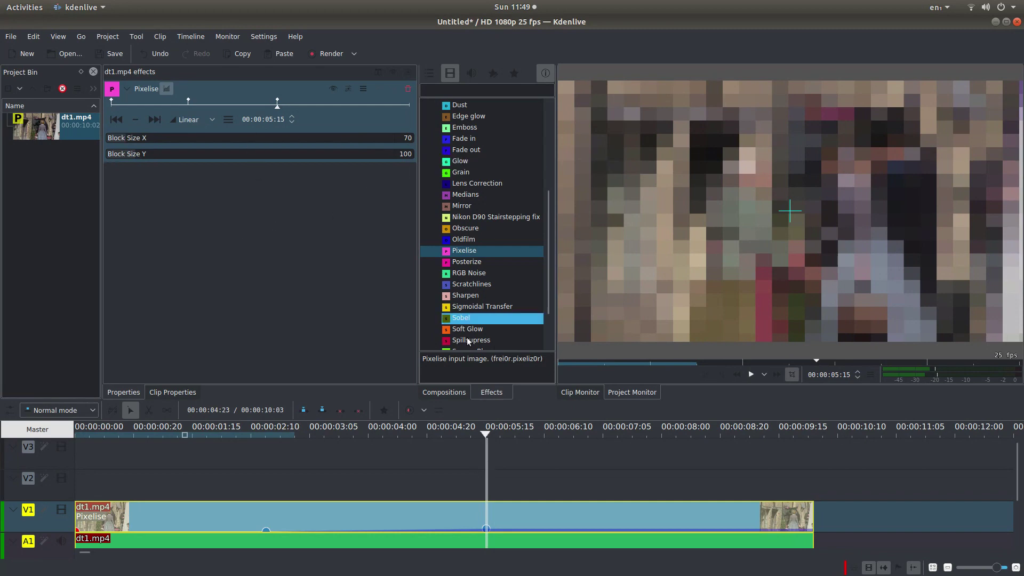
left_click_drag(486, 433, 76, 433)
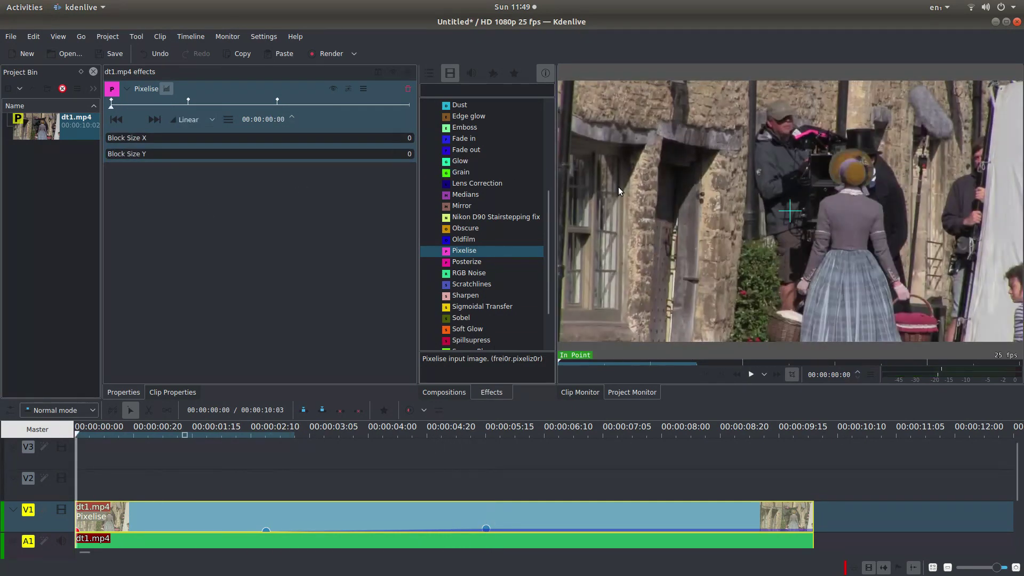
left_click(751, 375)
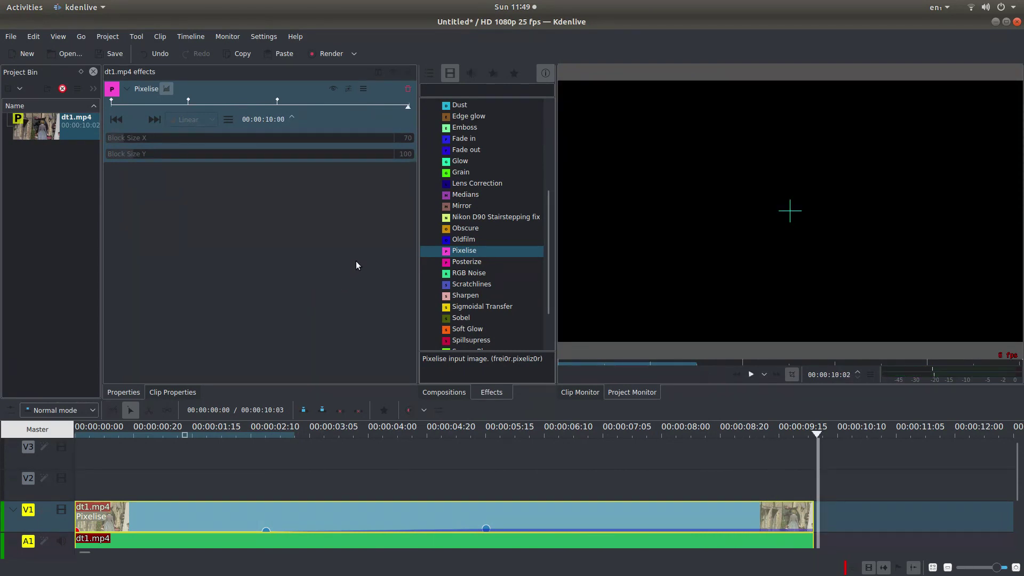
Open the render settings and browse to the home folder for the output file.
left_click(327, 54)
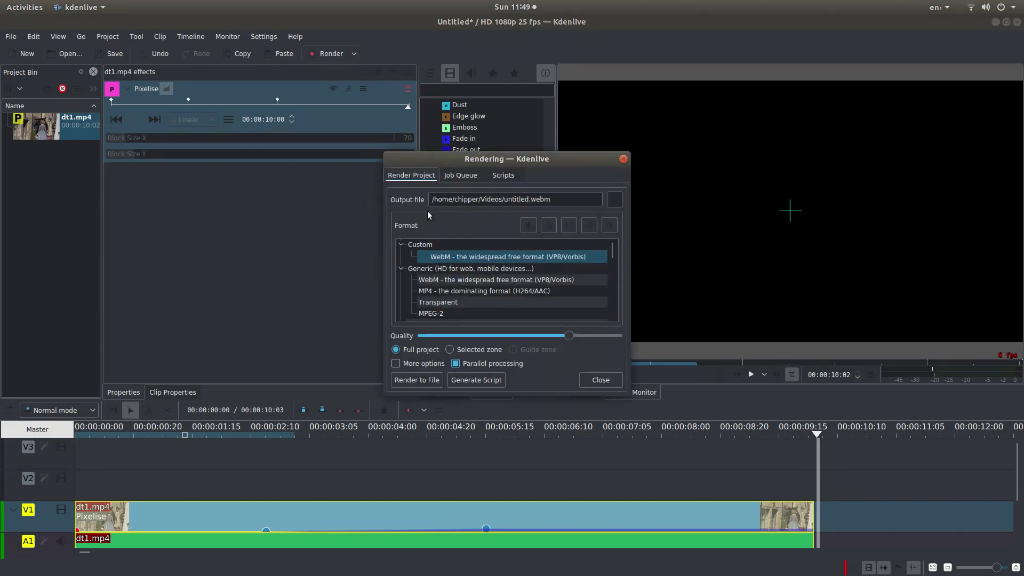
left_click(616, 198)
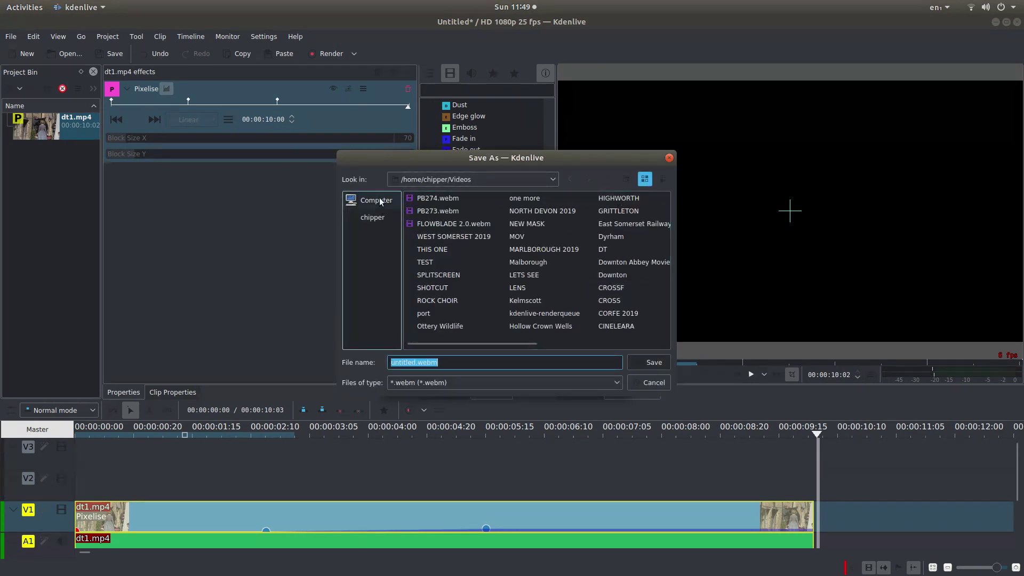
left_click(379, 211)
left_click(363, 200)
left_click(363, 219)
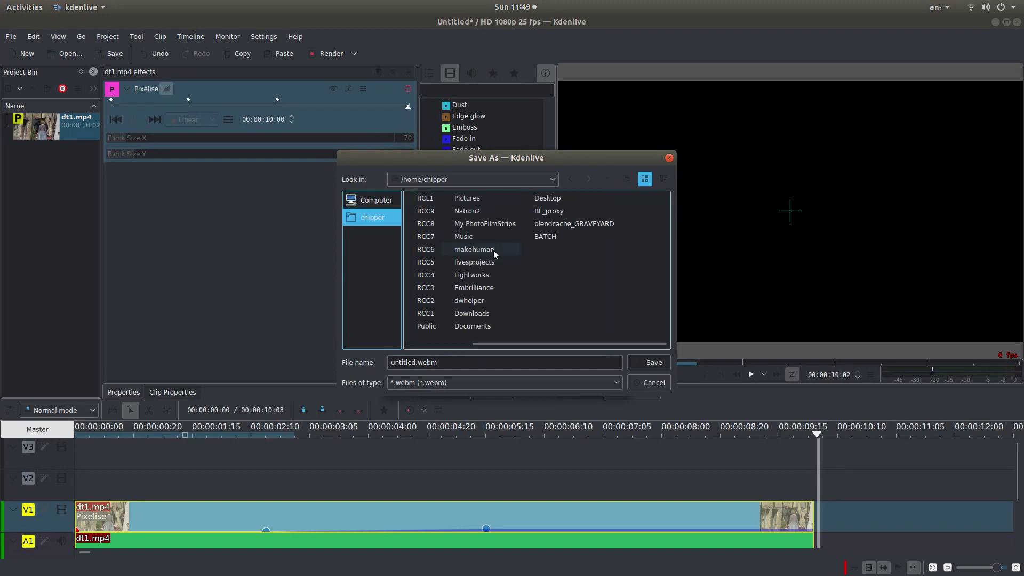
left_click(551, 198)
Name the output file PIX, choose Generic WebM, and render to file.
key("Tab")
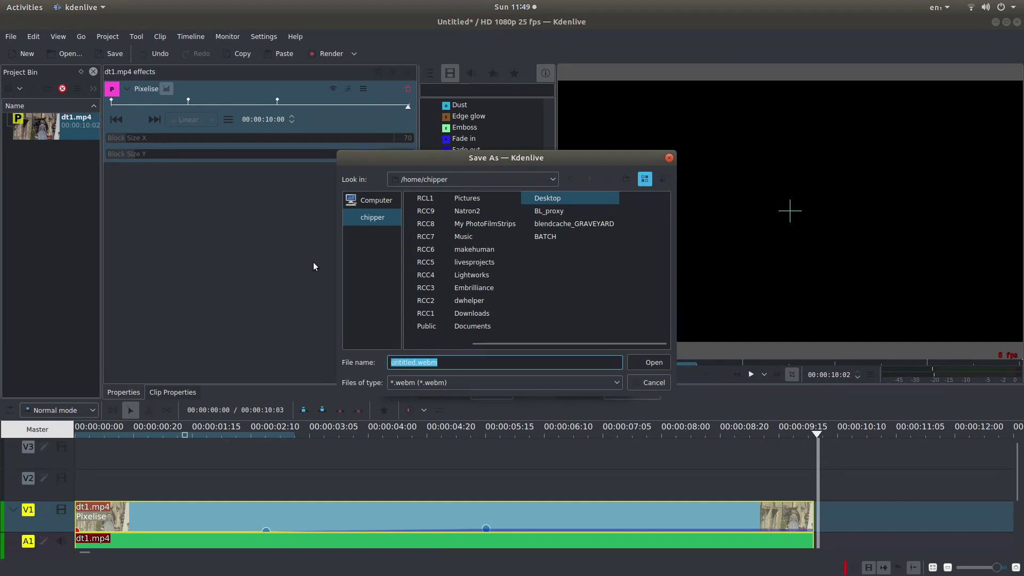
type("PIX")
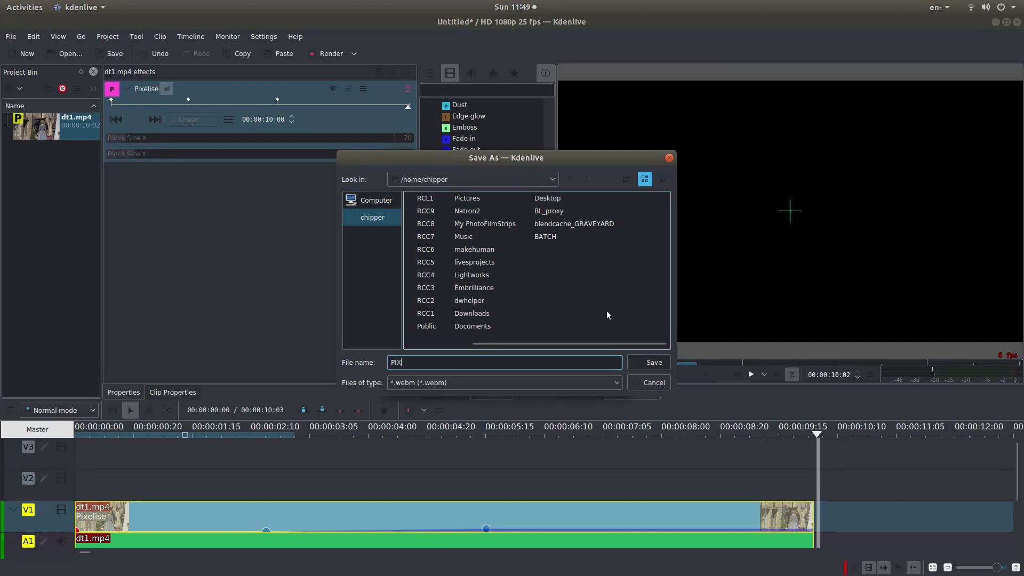
left_click(650, 363)
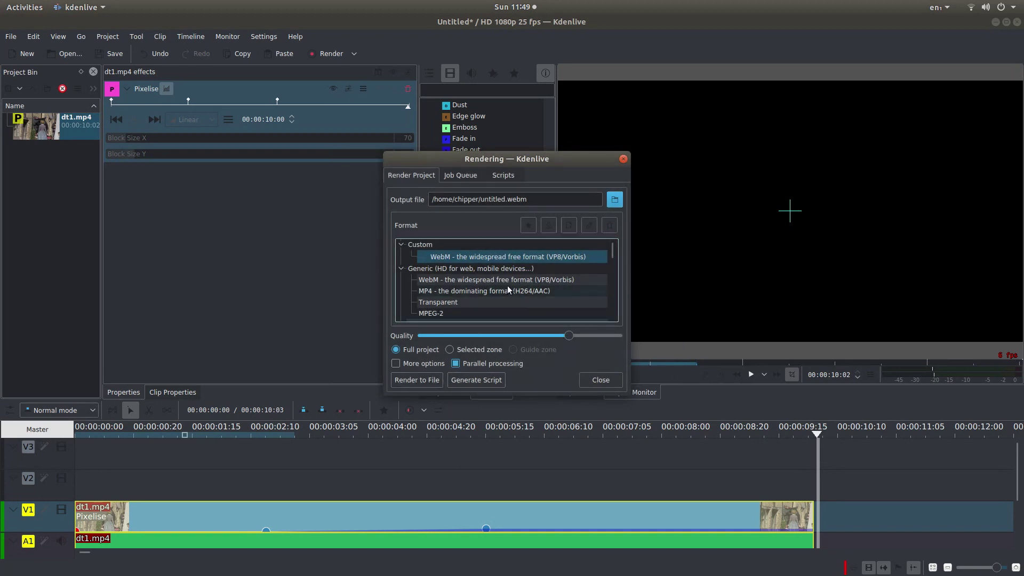
left_click(483, 282)
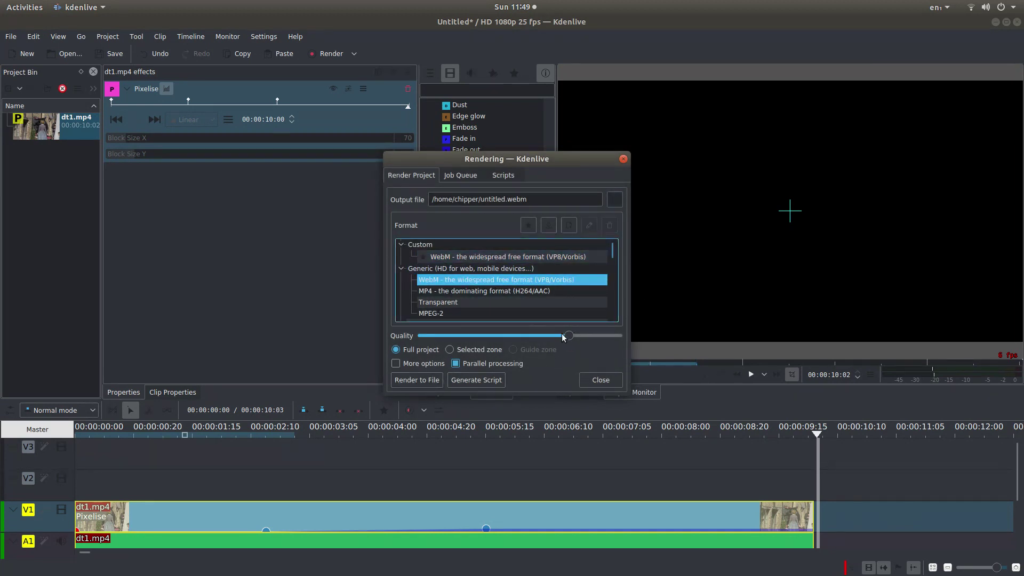
left_click(416, 380)
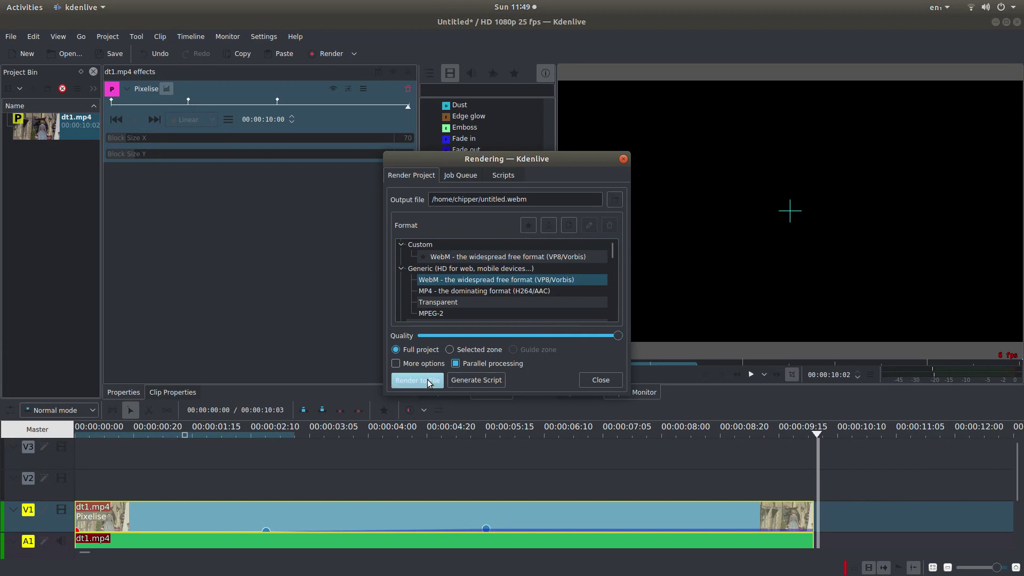